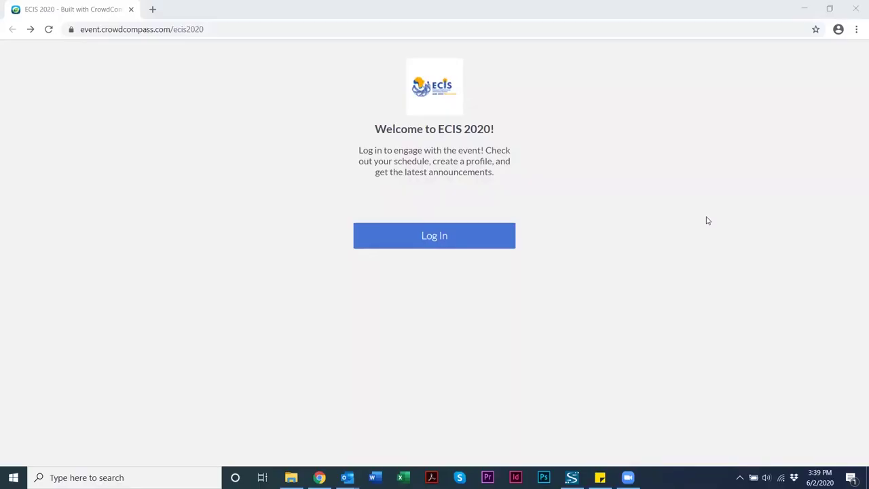
- Log in with the saved attendee name and email, then select the emailed verification code in Outlook
left_click(445, 234)
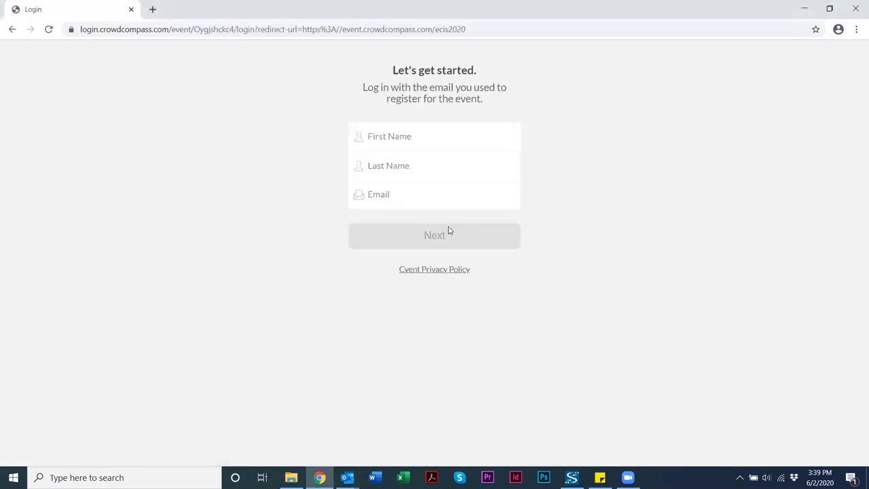
left_click(423, 136)
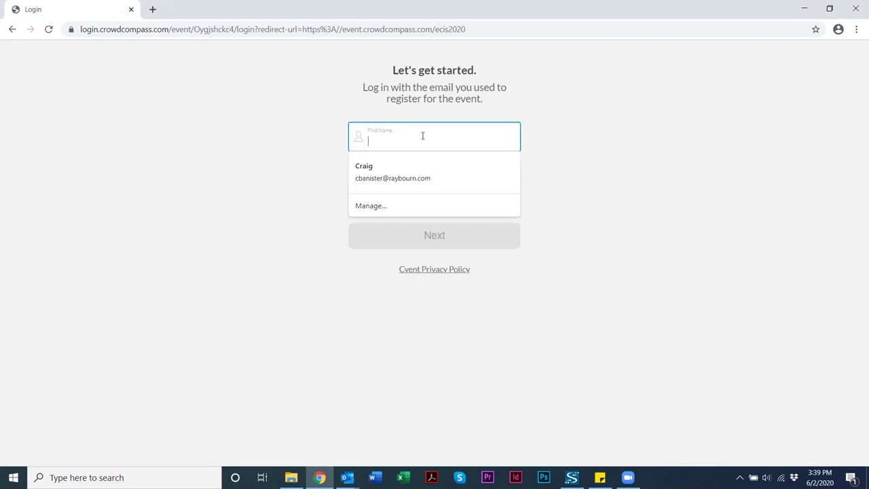
left_click(415, 171)
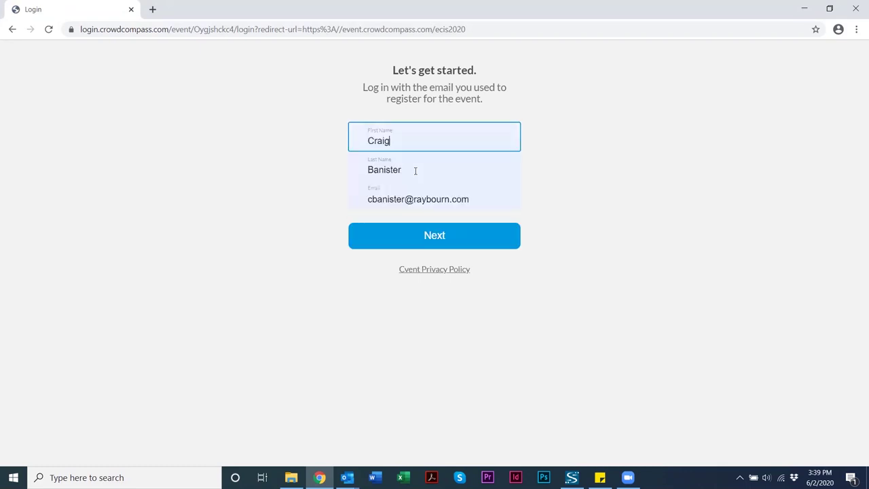
left_click(368, 243)
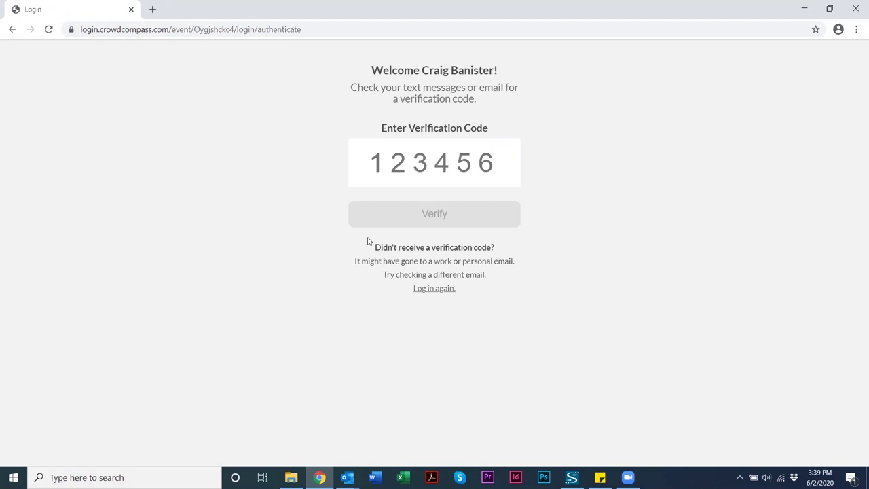
key("alt+Tab")
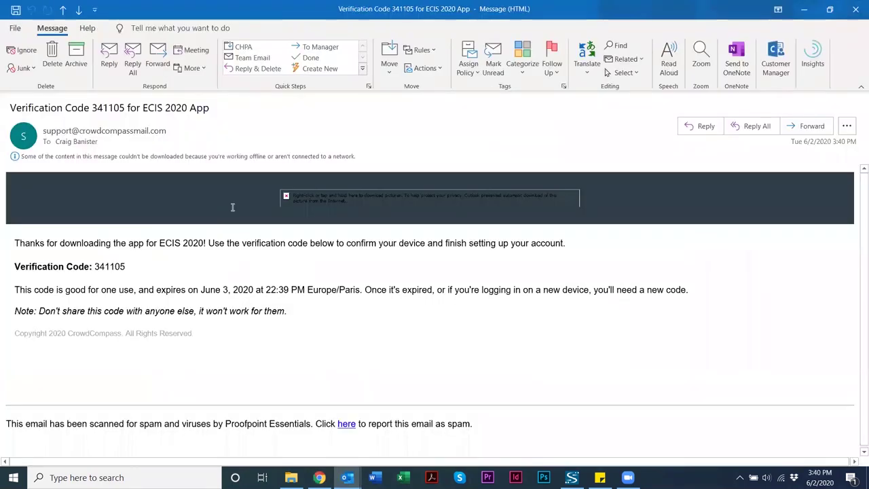
left_click_drag(126, 266, 94, 268)
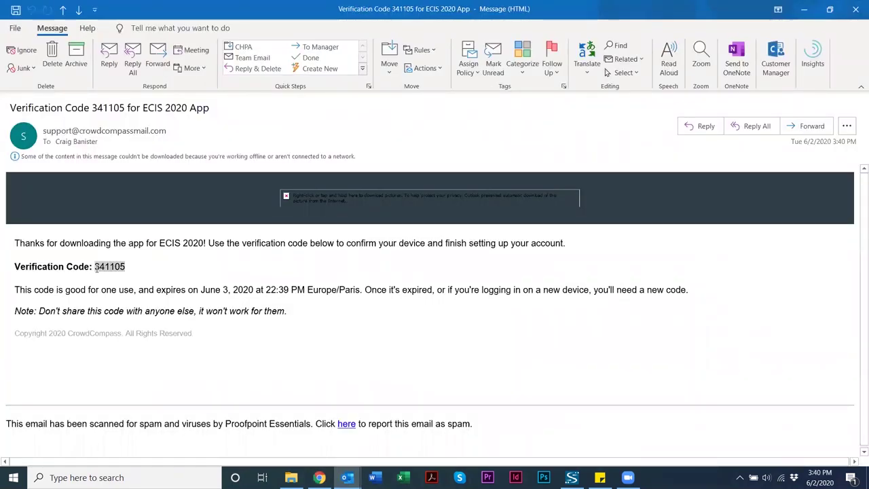
- Paste the copied verification code into CrowdCompass and verify to reach the ECIS 2020 home
key("ctrl+c")
key("alt+Tab")
key("ctrl+v")
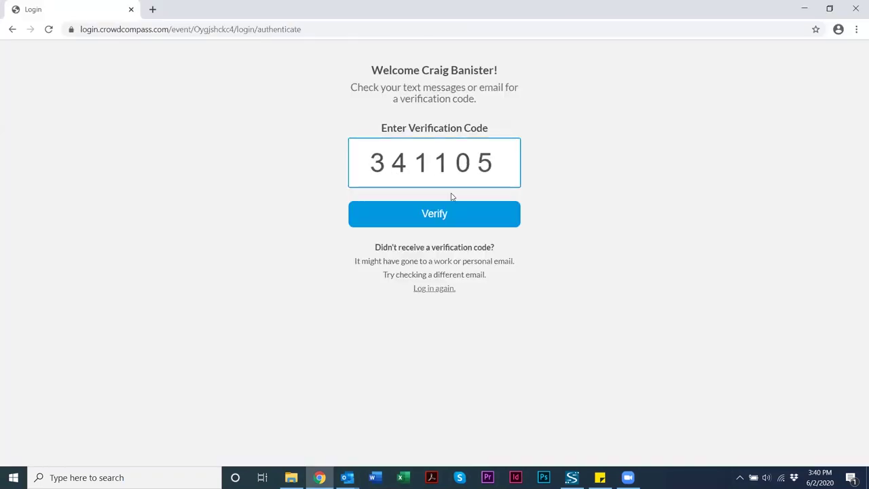
left_click(455, 214)
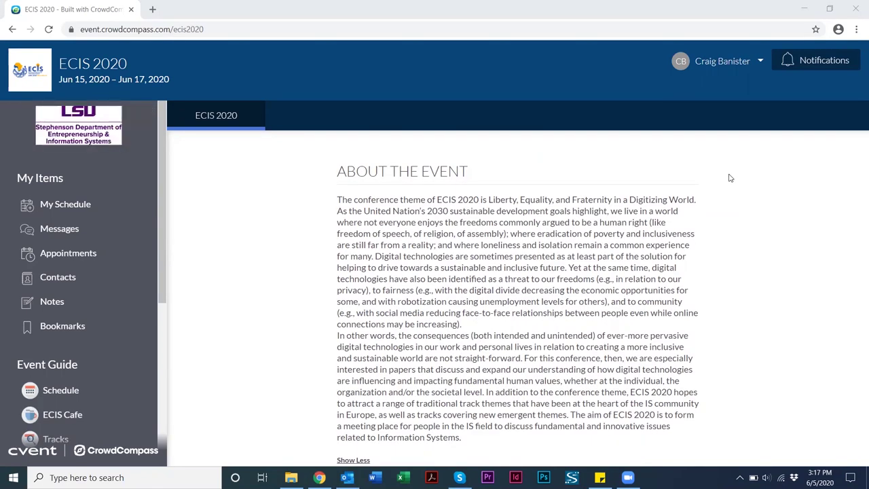
- From the Schedule, view the Mon June 15 Digital Business Relationships session (12:00–12:50 PM) and its papers
left_click(94, 390)
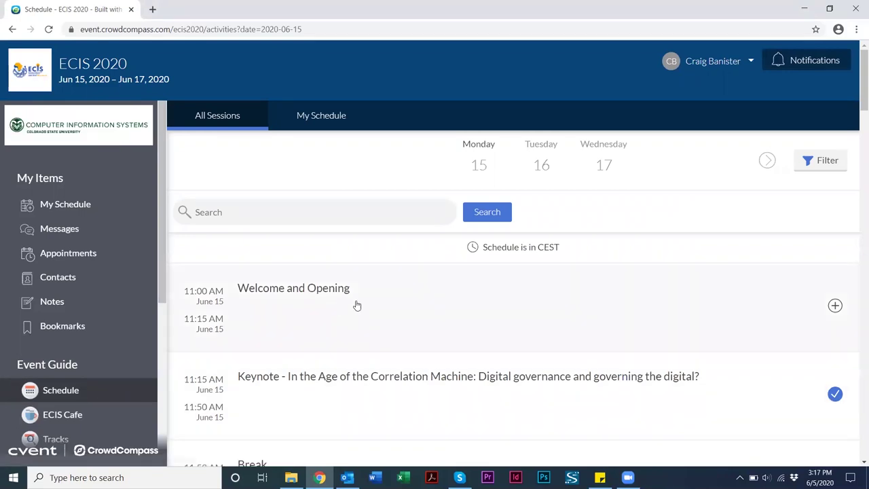
scroll(373, 303, "down", 3)
scroll(455, 310, "down", 2)
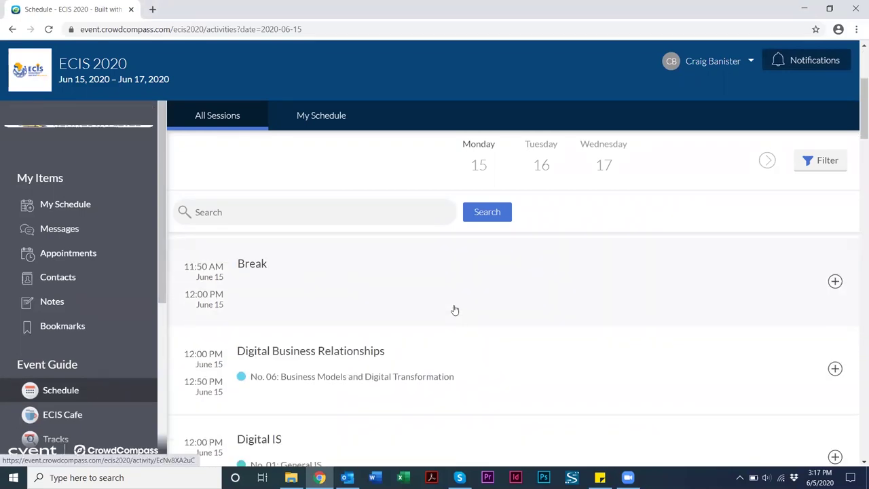
left_click(377, 277)
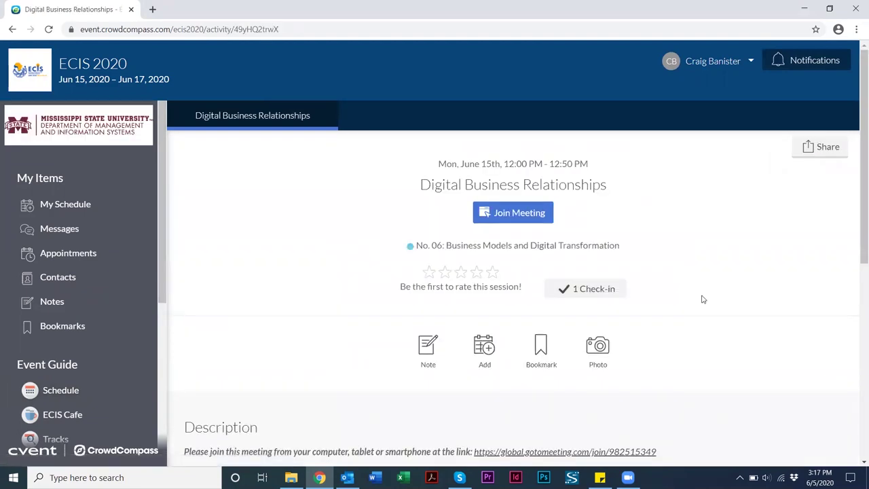
scroll(704, 299, "down", 4)
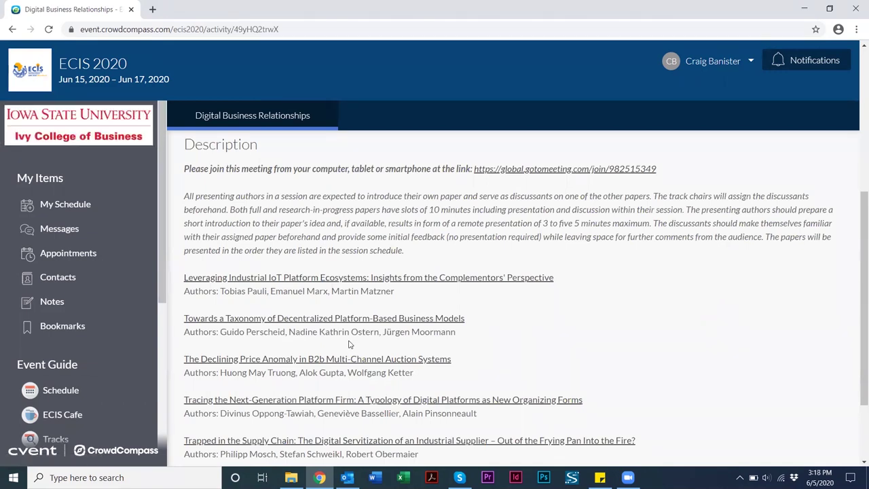
scroll(462, 316, "up", 3)
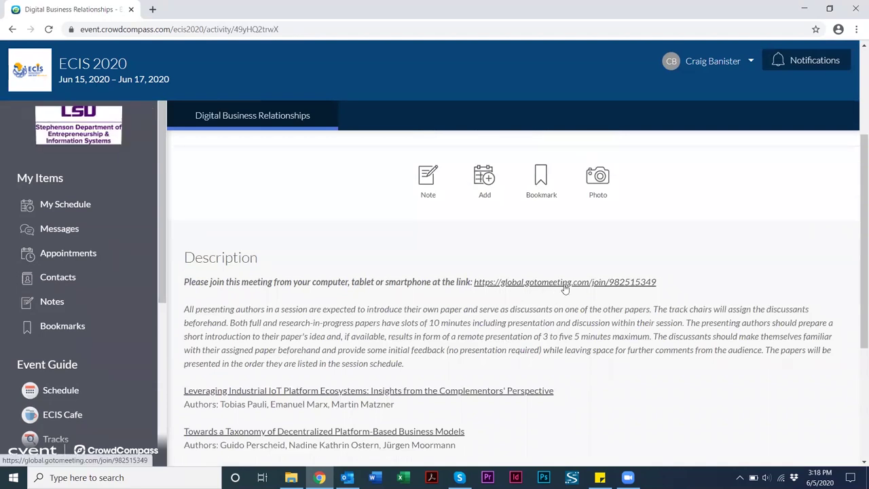
scroll(554, 279, "up", 5)
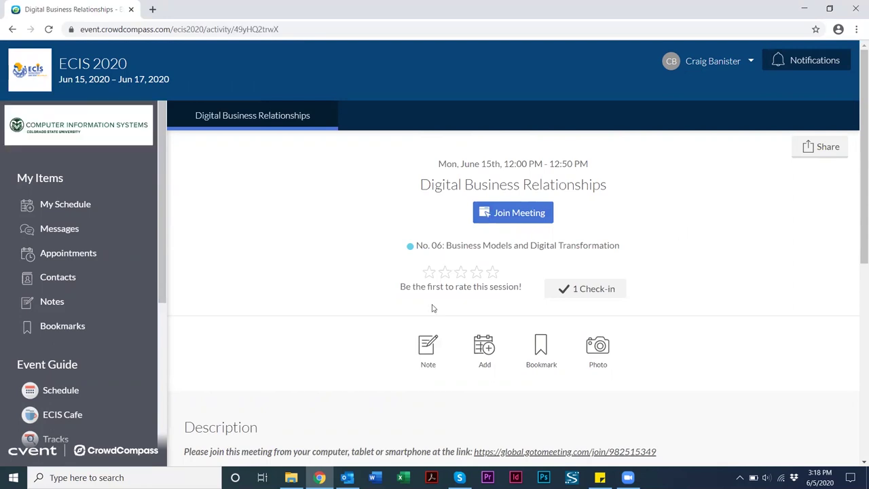
- Add Digital Business Relationships to My Schedule, confirm it follows the Monday keynote, then reopen it
left_click(479, 348)
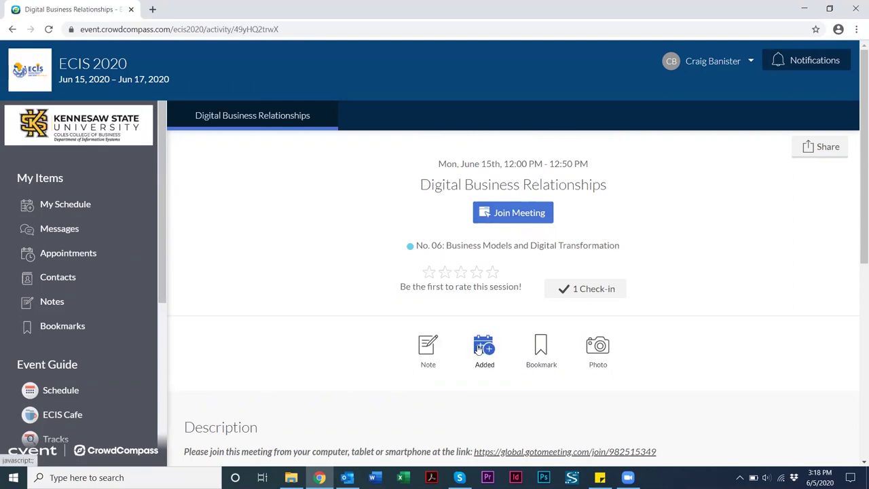
left_click(62, 210)
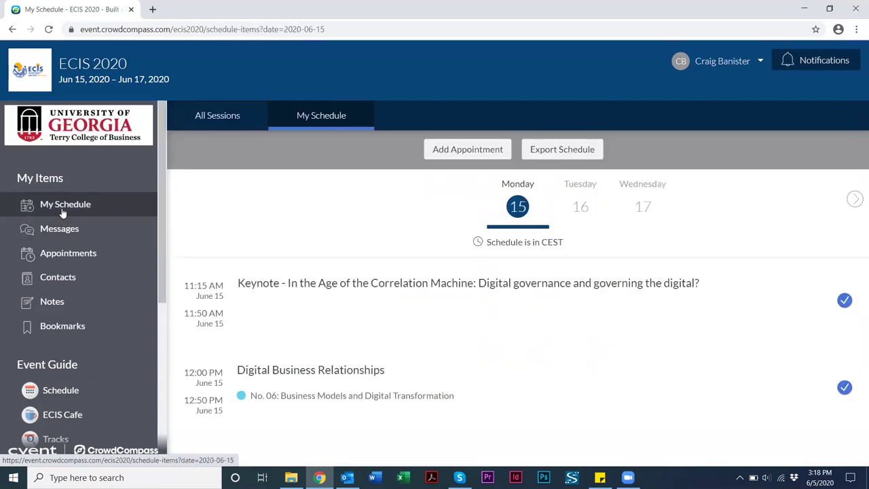
left_click(326, 371)
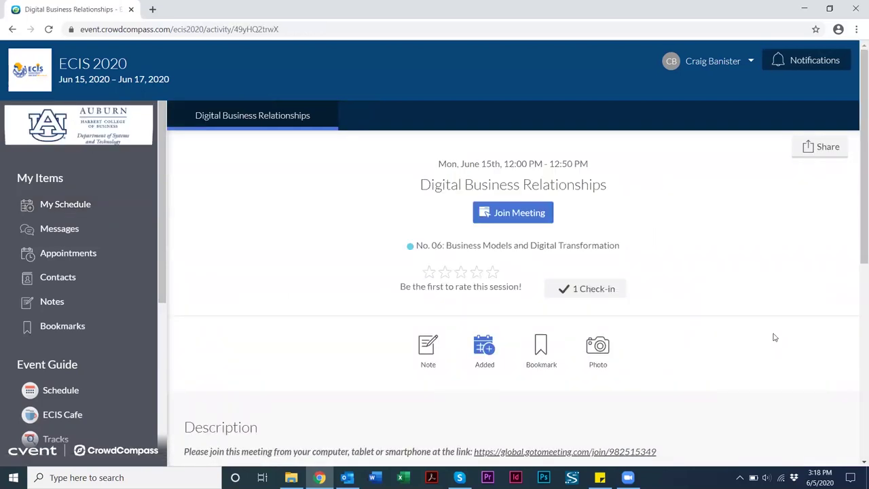
- Save a 'Test 123' note on Digital Business Relationships and check it in the Notes list
left_click(423, 350)
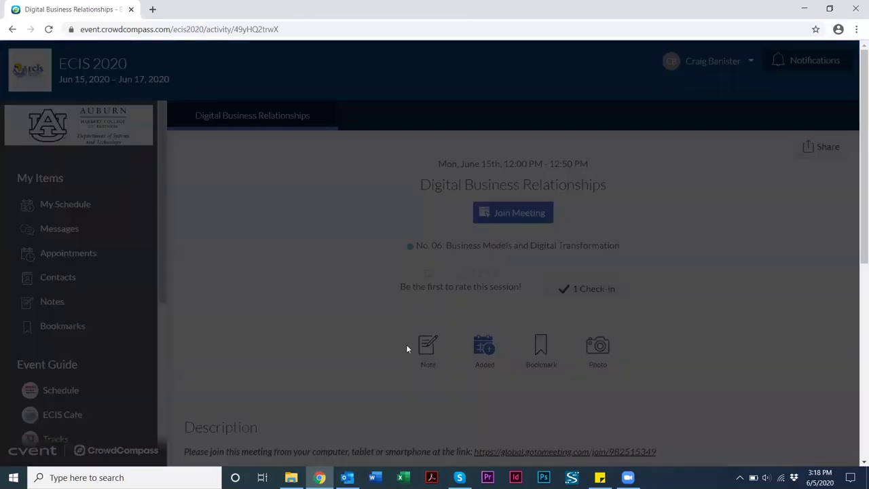
type("Test 123")
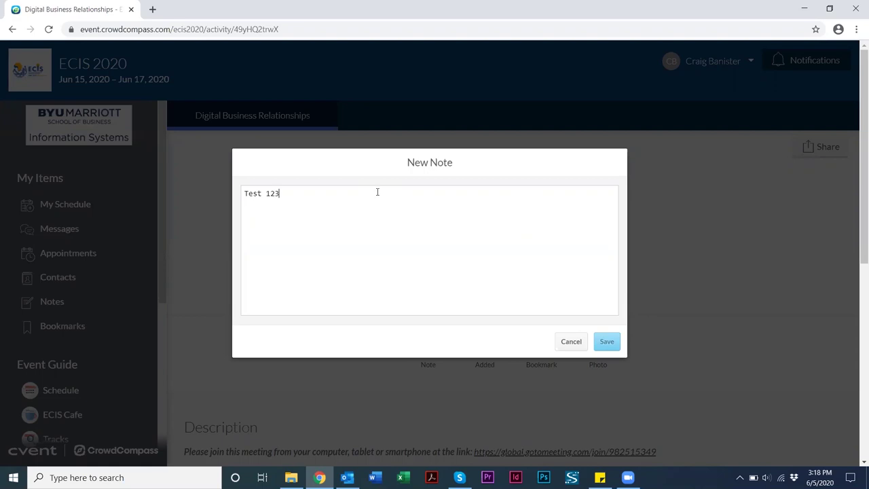
left_click(607, 341)
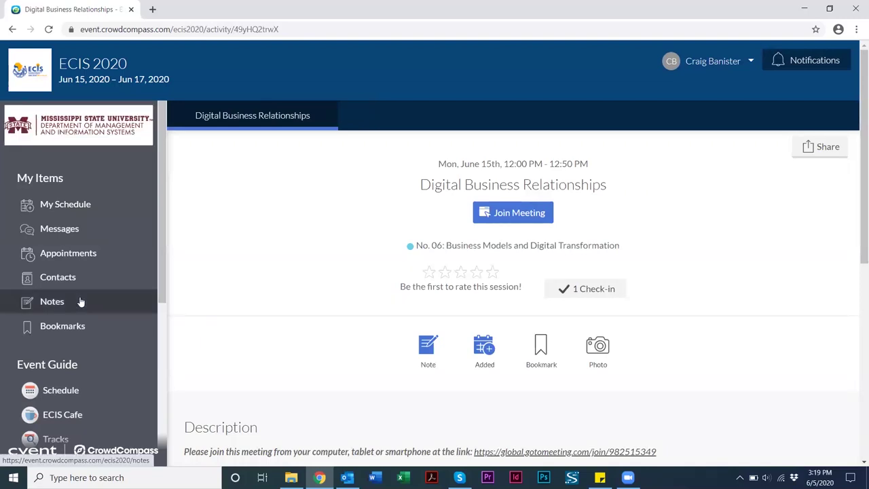
left_click(80, 301)
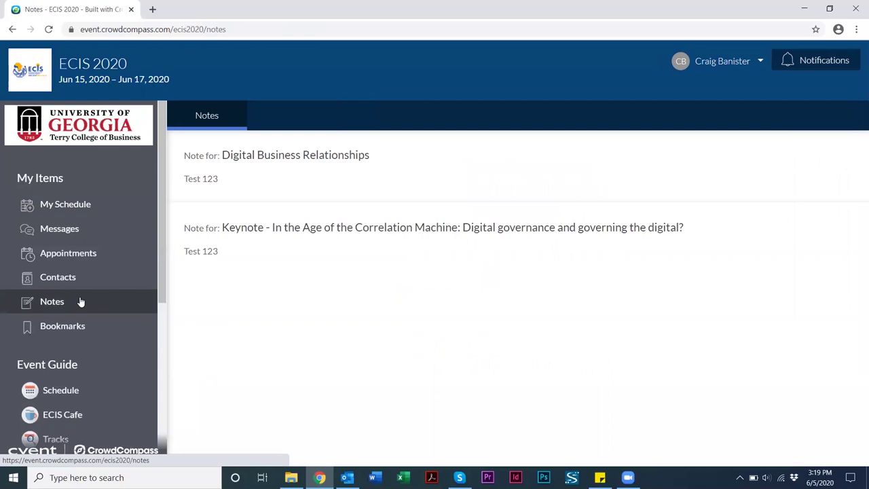
left_click(258, 178)
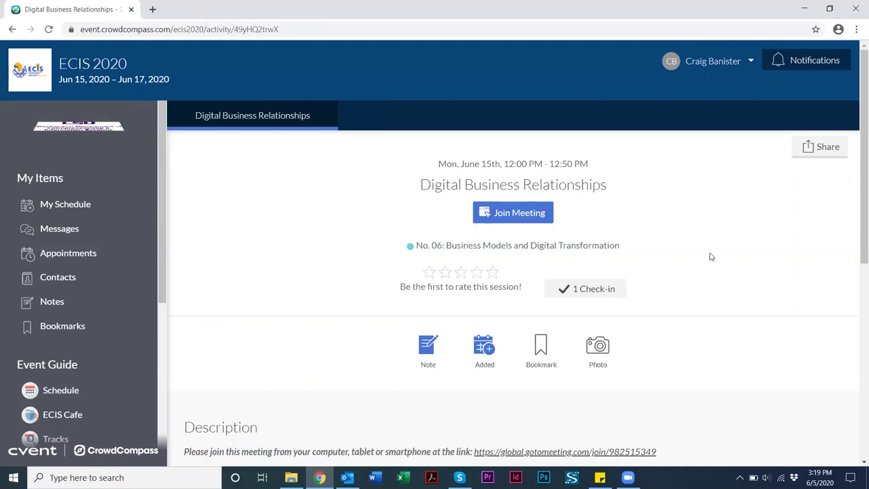
- Browse the list of conference tracks
scroll(131, 298, "down", 1)
scroll(126, 299, "down", 1)
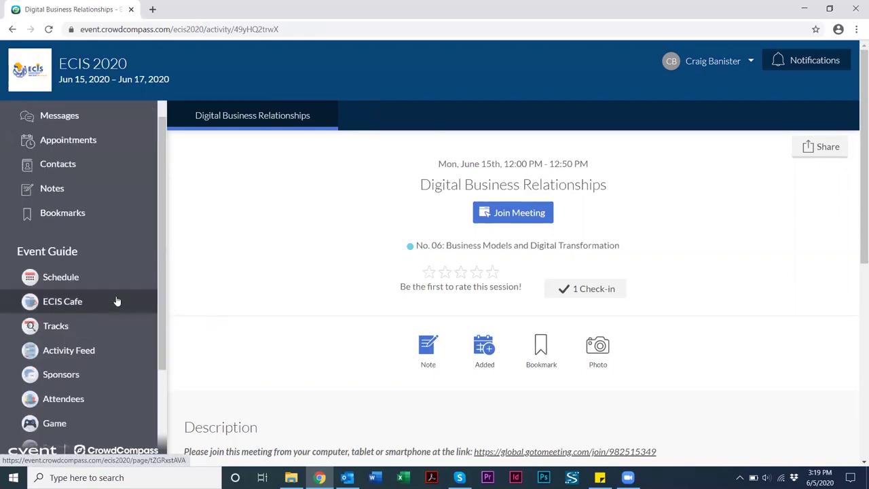
left_click(76, 325)
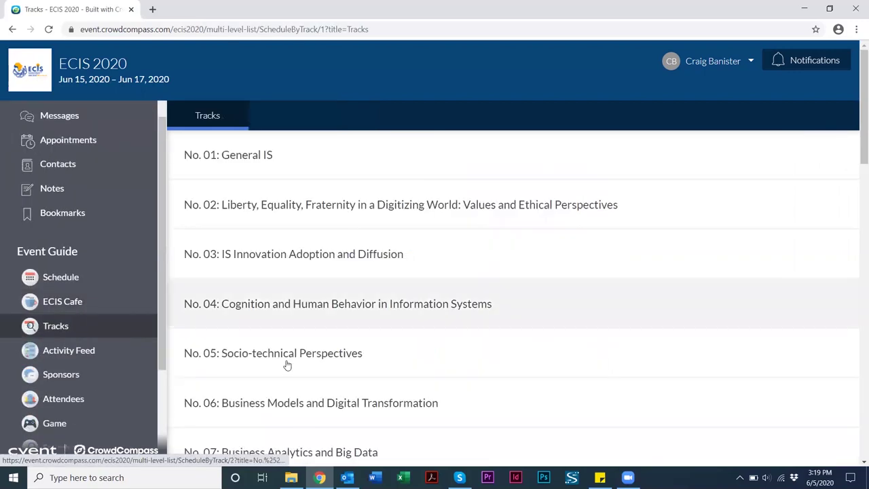
scroll(386, 265, "down", 3)
scroll(385, 266, "up", 3)
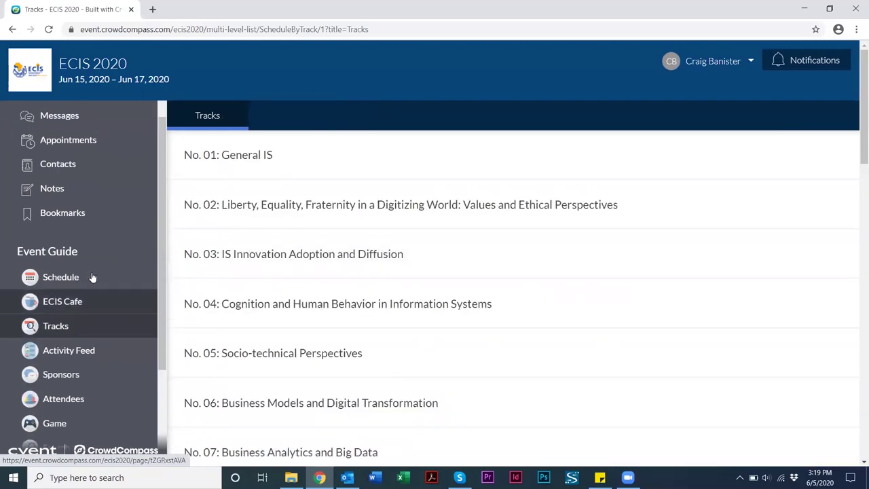
scroll(85, 286, "down", 2)
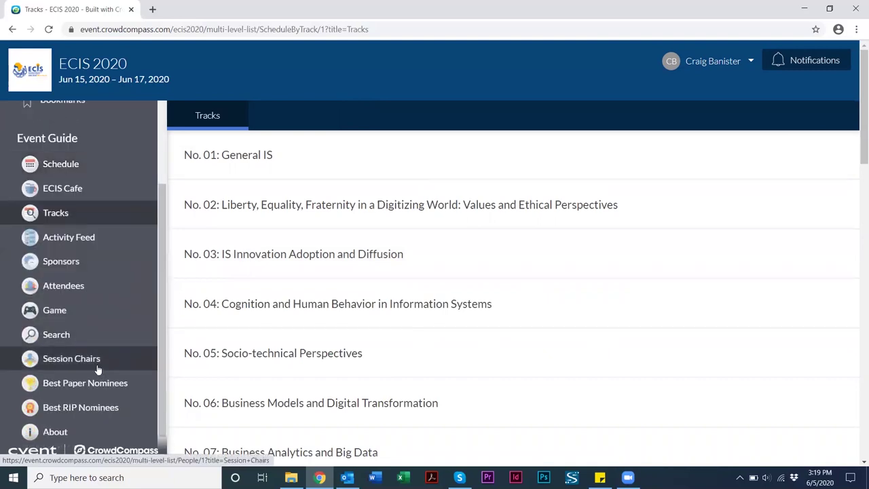
- Look through the Session Chairs list, then go to the event Search page
left_click(97, 369)
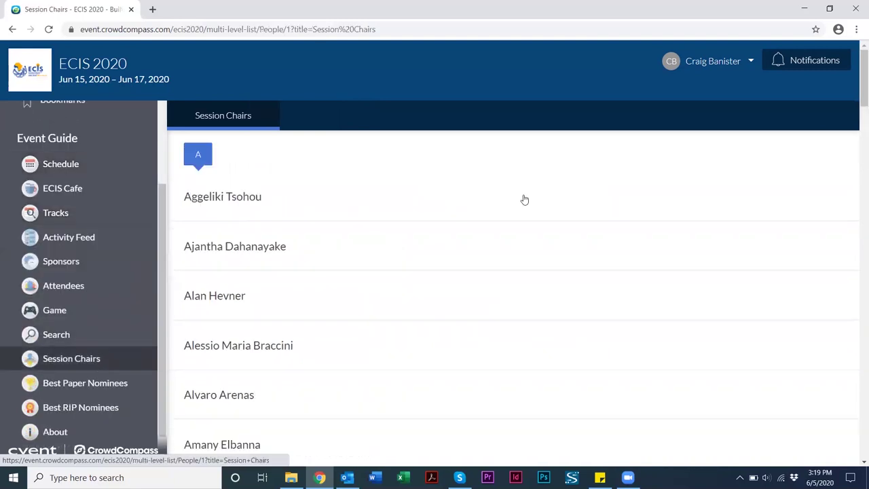
scroll(439, 235, "down", 4)
scroll(440, 235, "up", 6)
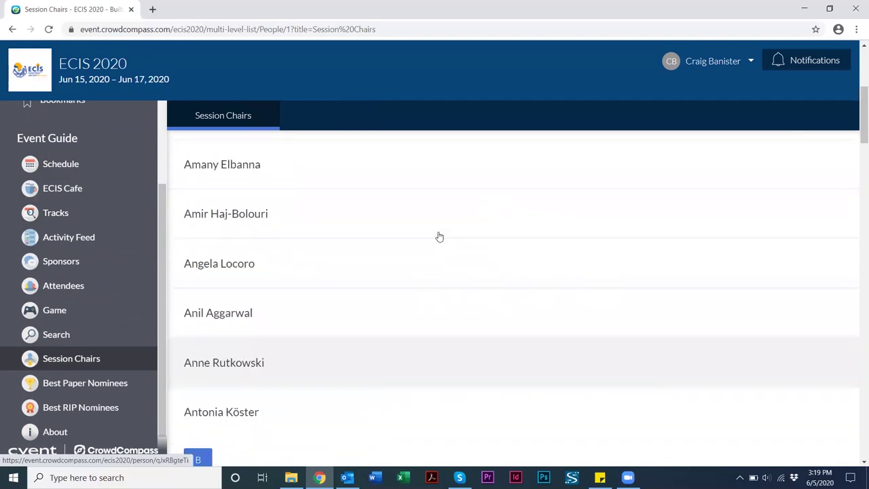
scroll(82, 271, "up", 2)
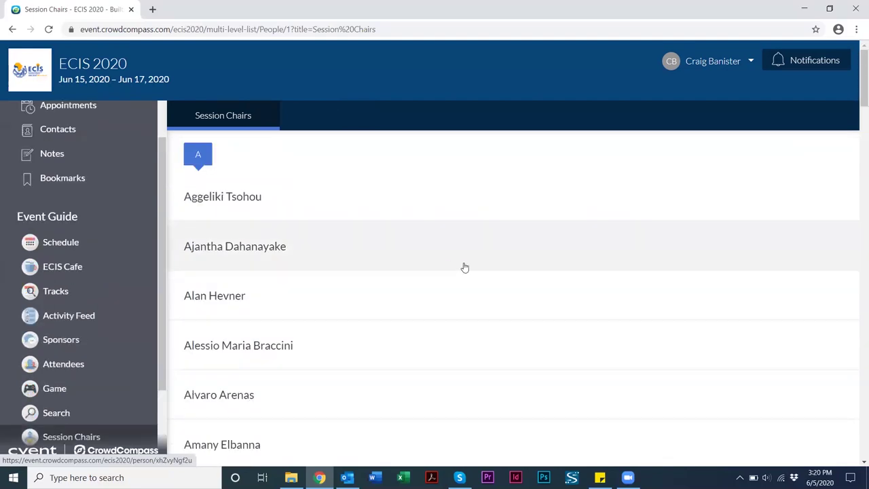
scroll(82, 154, "up", 2)
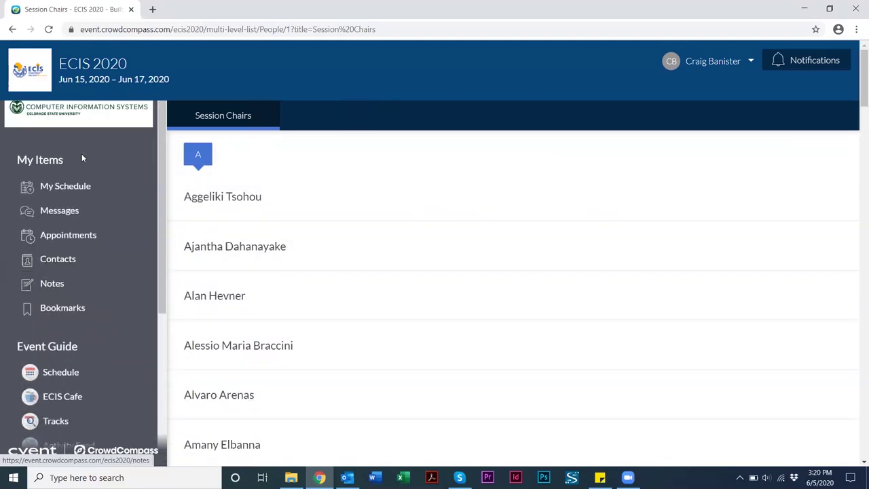
scroll(82, 163, "down", 4)
left_click(58, 299)
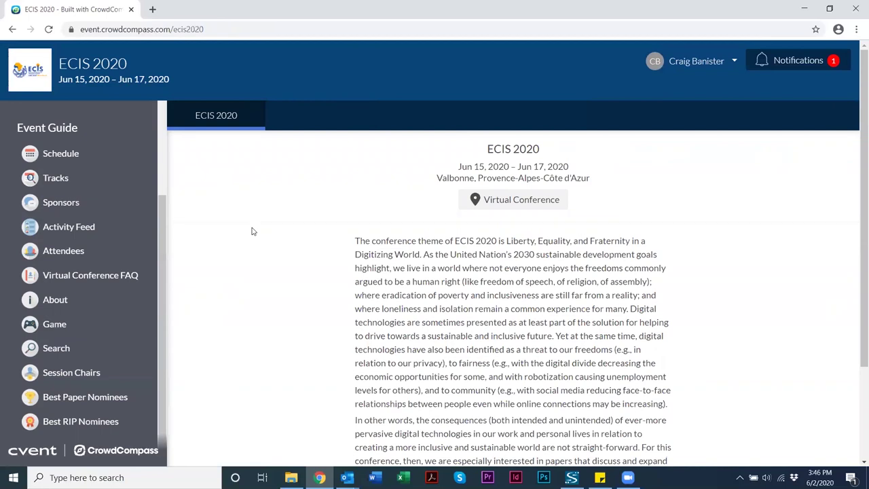
- Open the Attendees directory and scroll through the listed attendees
left_click(100, 253)
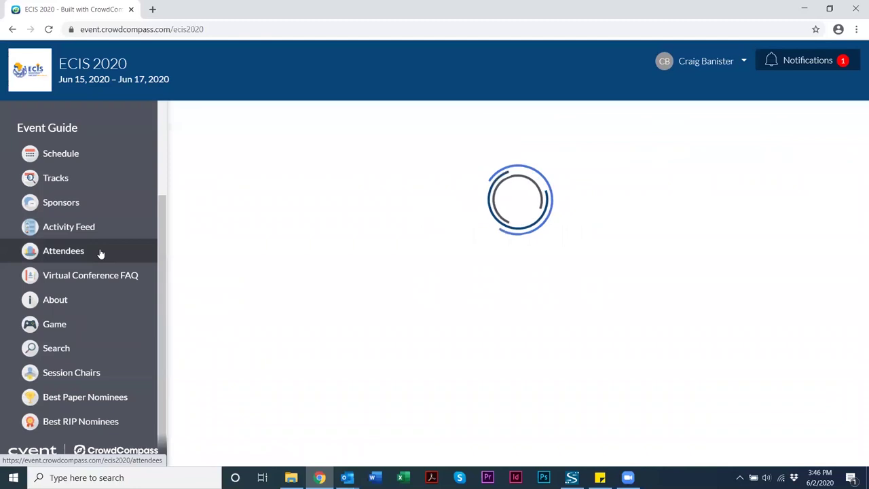
left_click(100, 252)
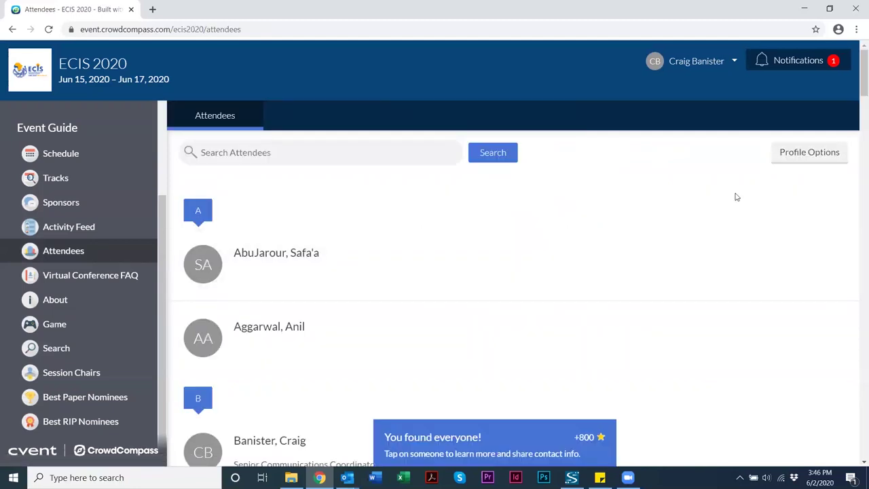
scroll(561, 280, "down", 3)
scroll(563, 279, "down", 20)
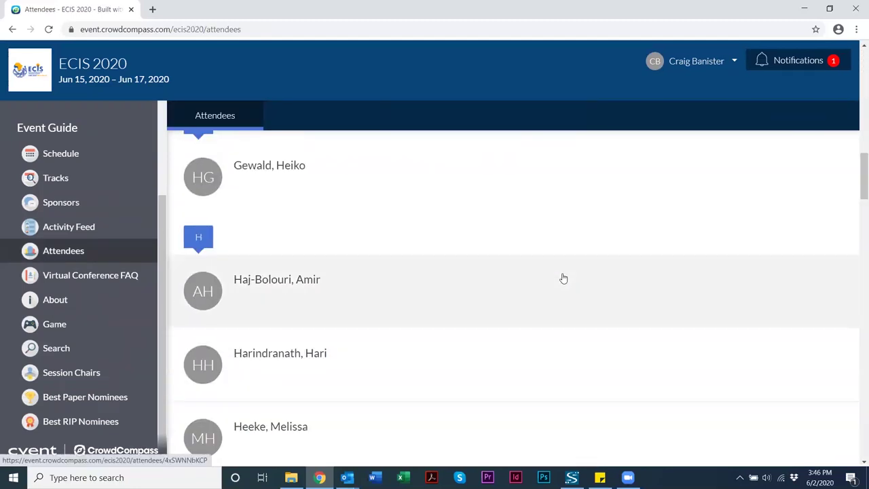
scroll(553, 287, "down", 10)
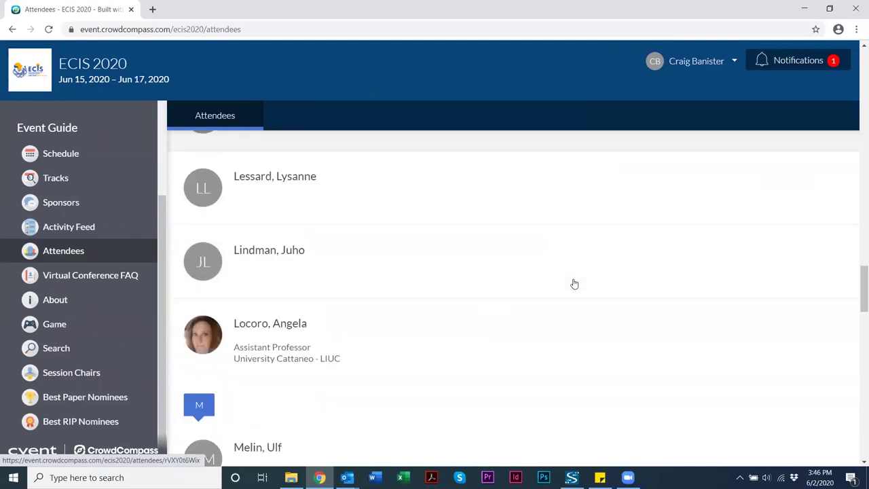
scroll(574, 284, "down", 4)
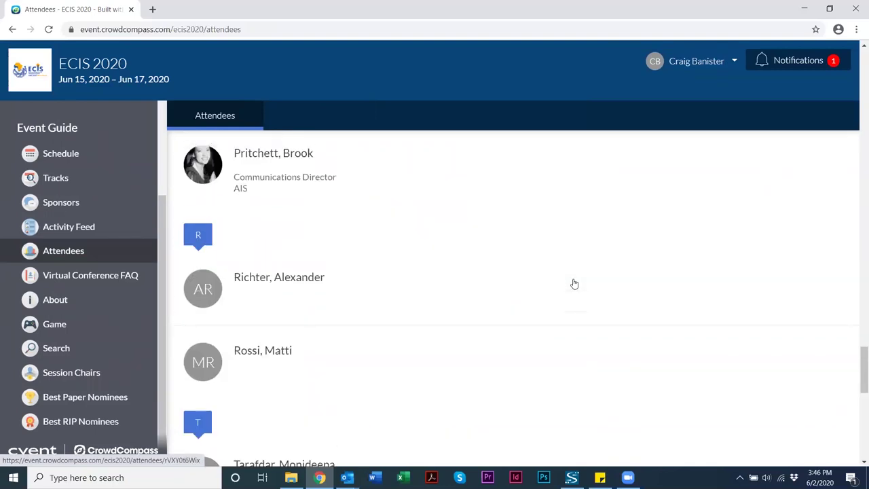
scroll(426, 218, "up", 1)
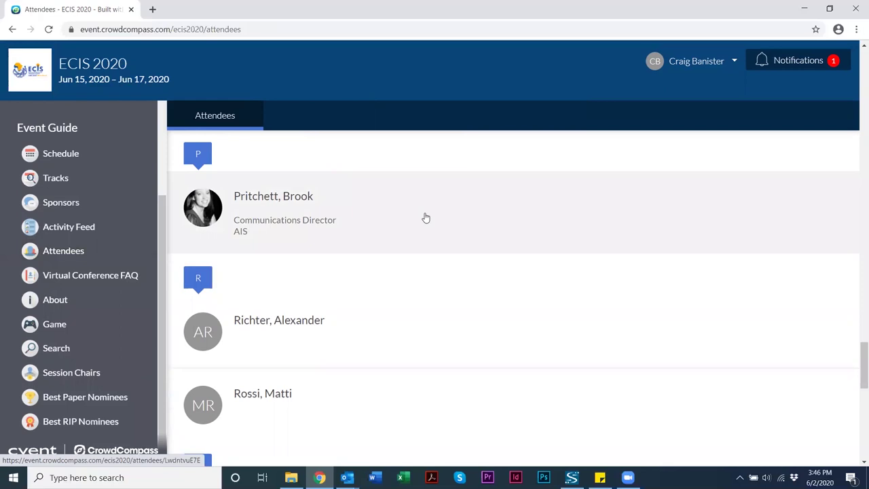
- View the communications director's attendee profile, then return to the ECIS 2020 home page
left_click(426, 218)
scroll(705, 220, "down", 1)
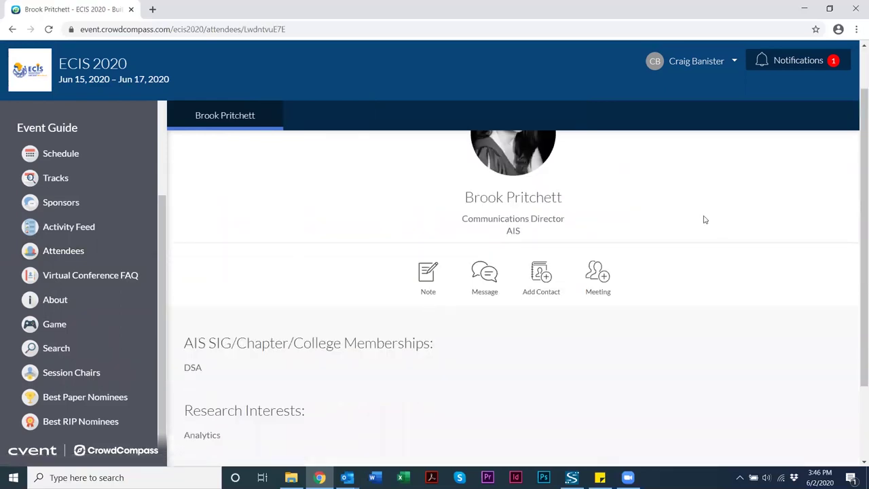
left_click(607, 283)
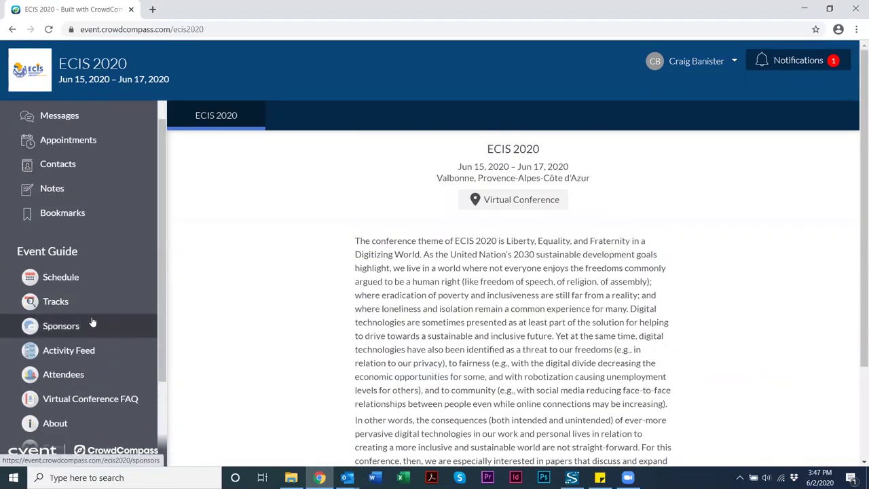
scroll(93, 322, "down", 2)
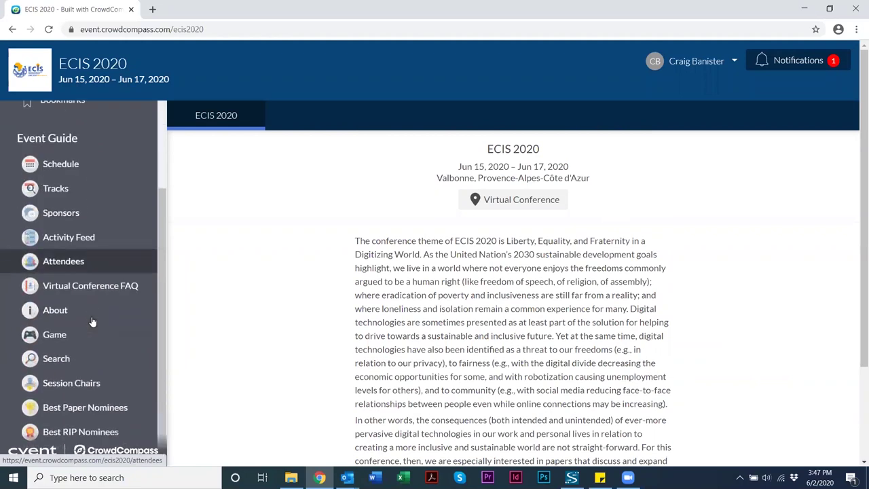
left_click(77, 216)
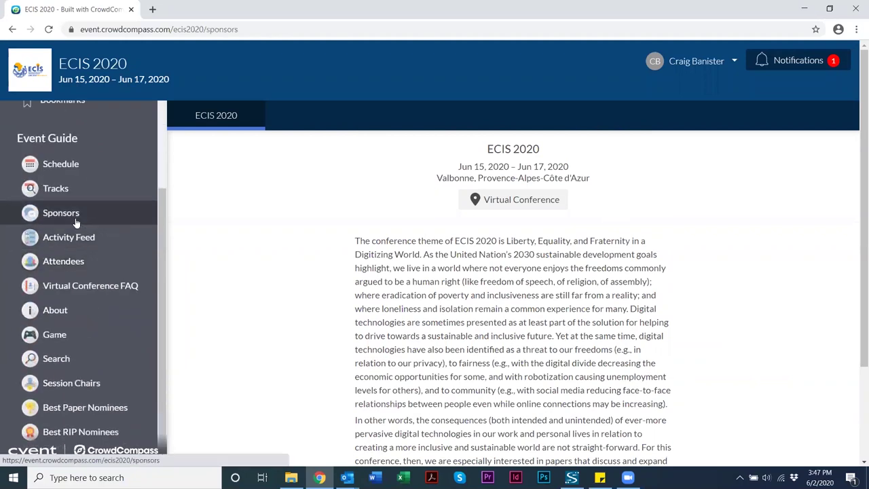
left_click(422, 214)
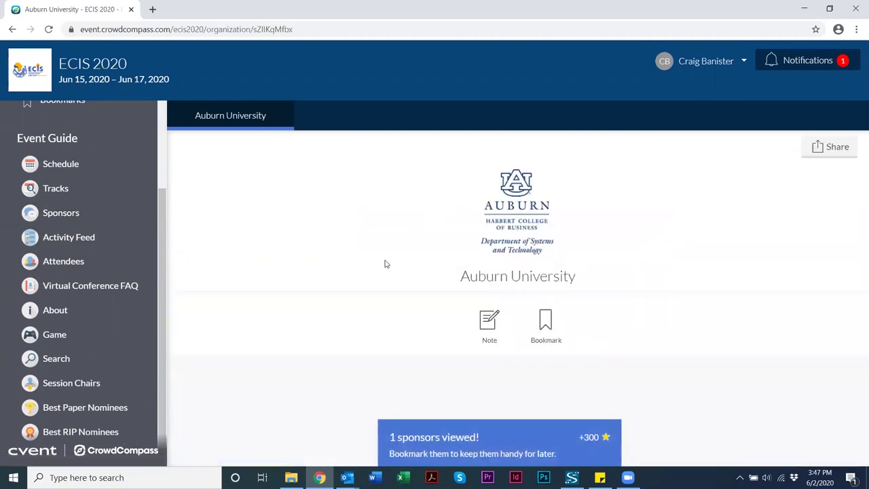
key("alt+Left")
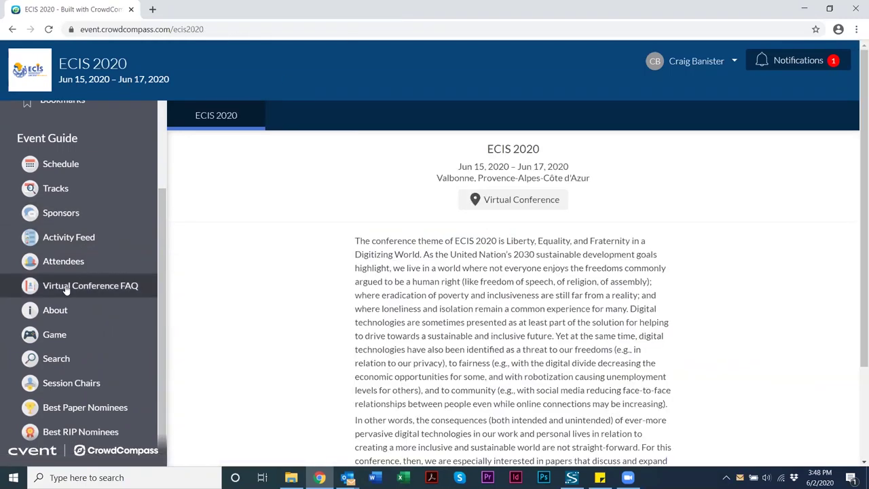
left_click(79, 234)
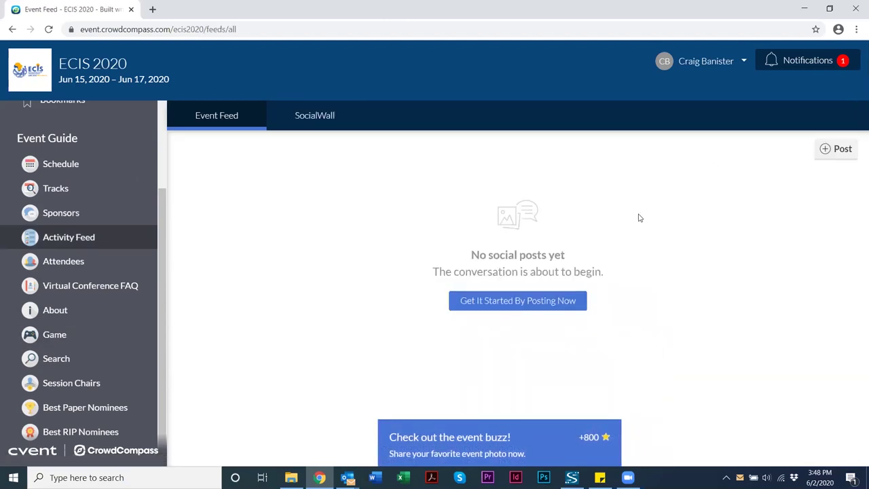
left_click(328, 115)
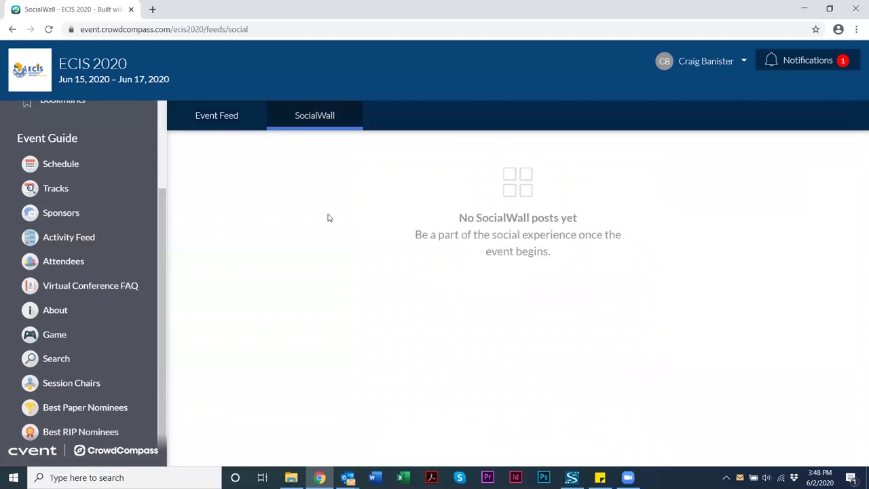
left_click(201, 127)
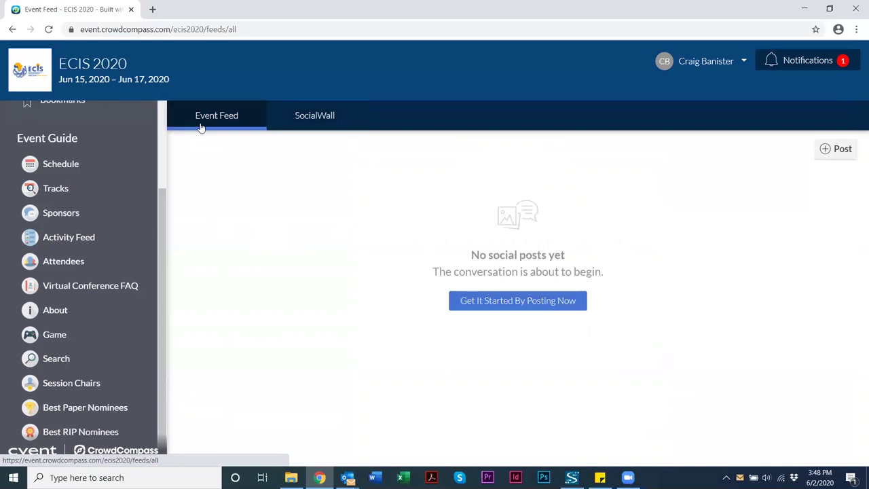
left_click(35, 70)
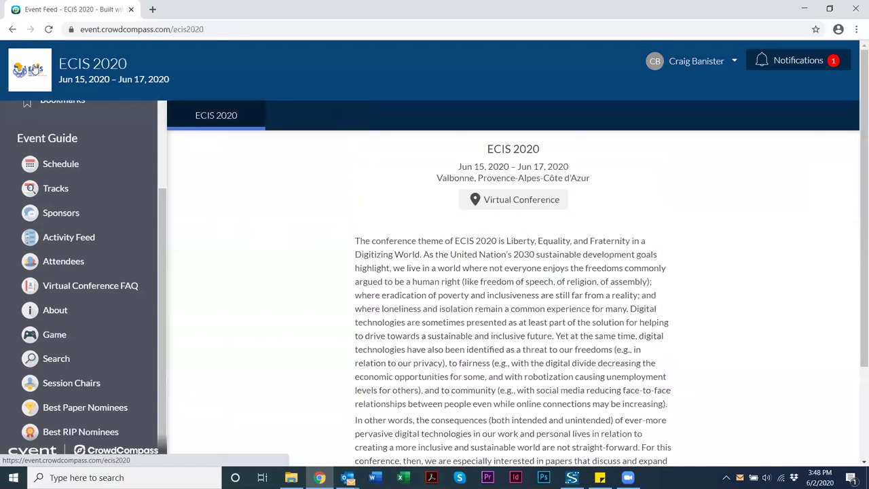
- Open the Best Paper Nominees list and scroll through the nominated papers
left_click(58, 411)
scroll(380, 228, "down", 4)
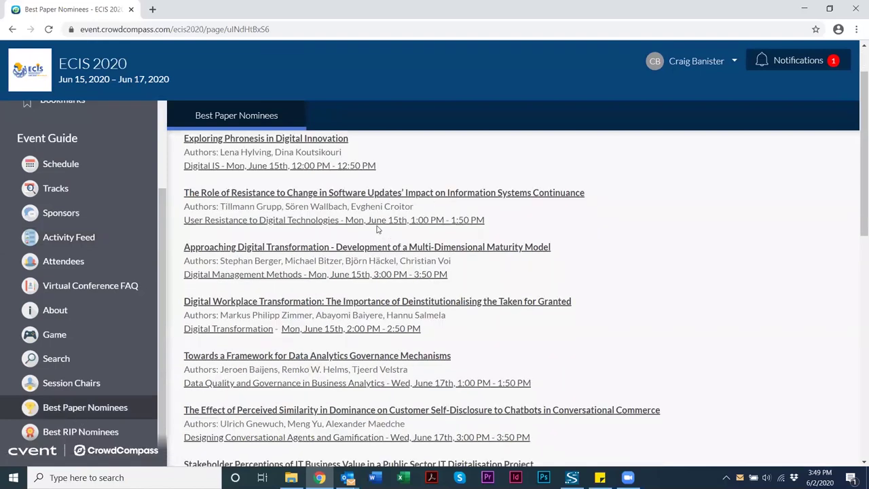
scroll(385, 228, "up", 4)
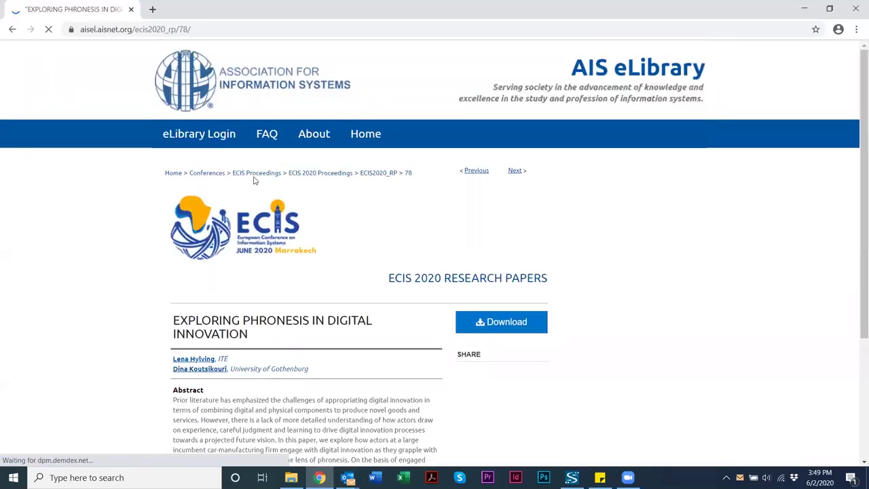
scroll(336, 213, "down", 4)
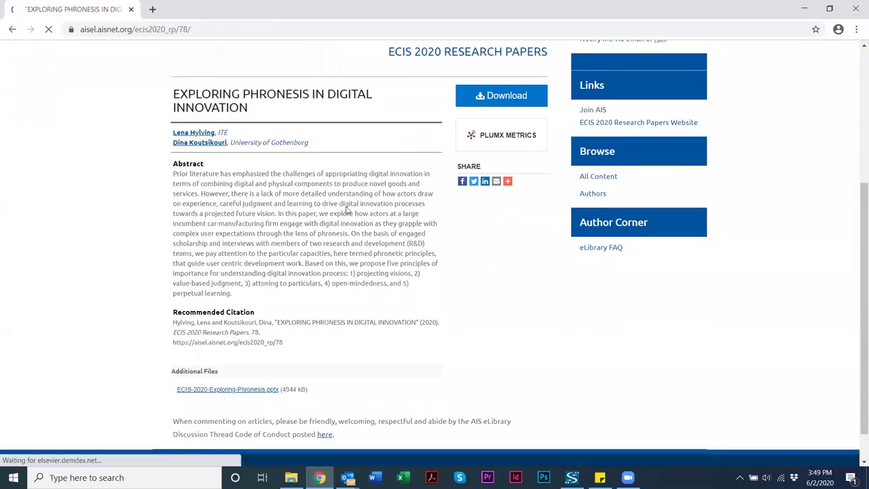
scroll(350, 206, "up", 4)
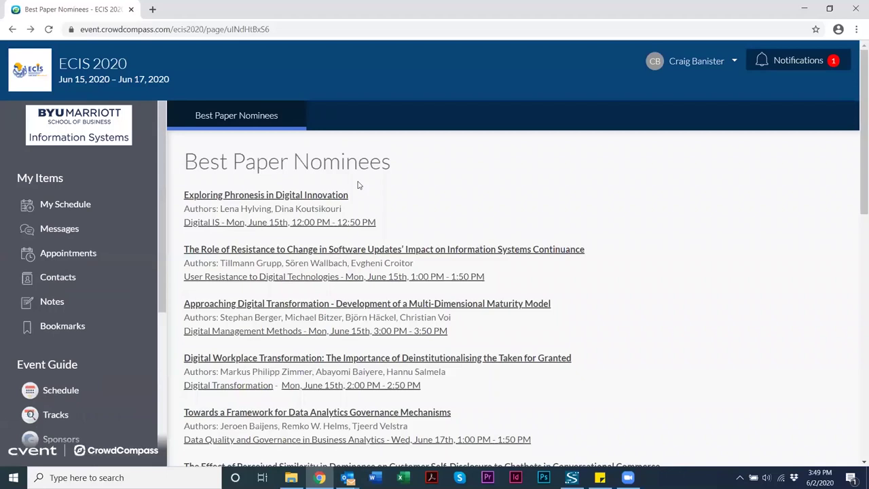
scroll(75, 326, "down", 4)
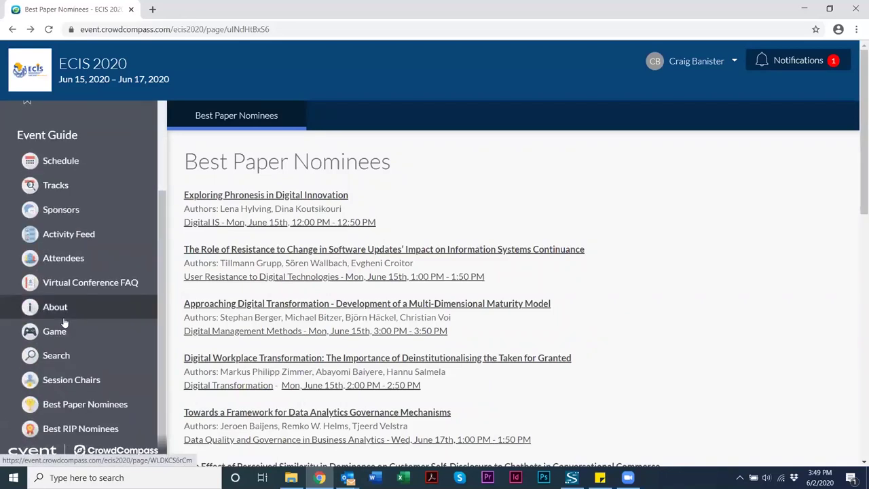
- From Best RIP Nominees, open and scroll the Developing Organizational Digital Intelligence paper's eLibrary page
left_click(86, 424)
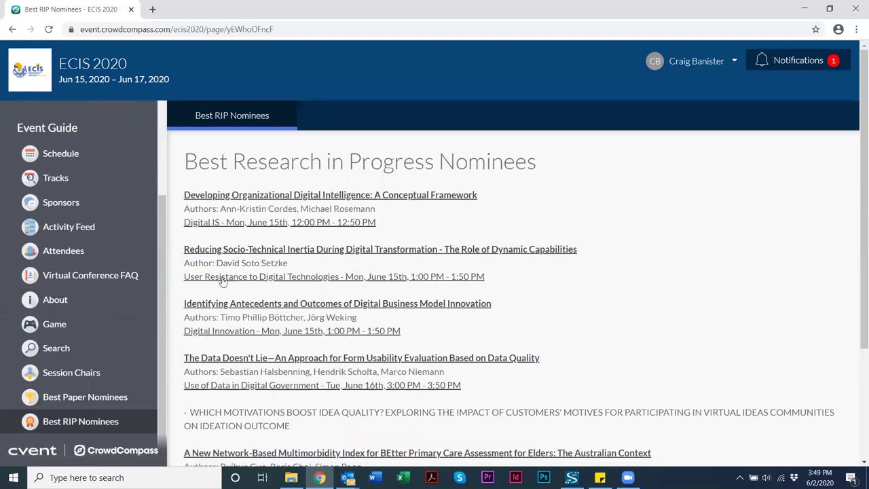
left_click(234, 198)
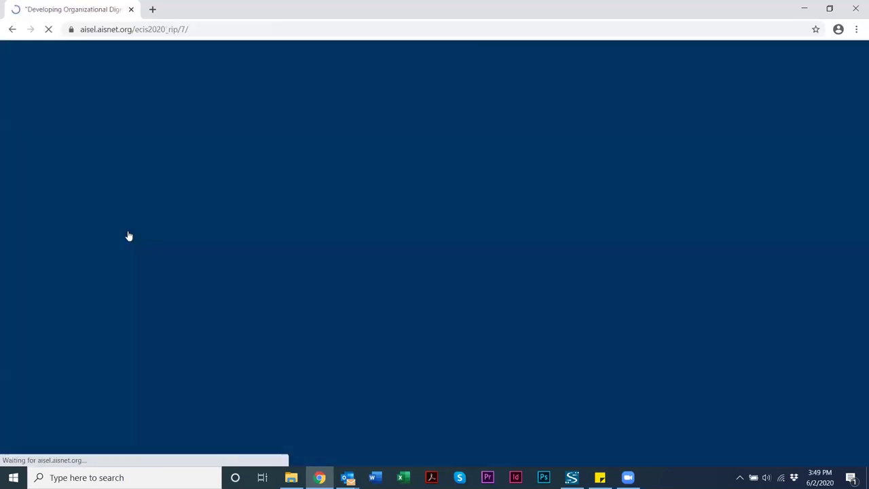
scroll(100, 230, "down", 4)
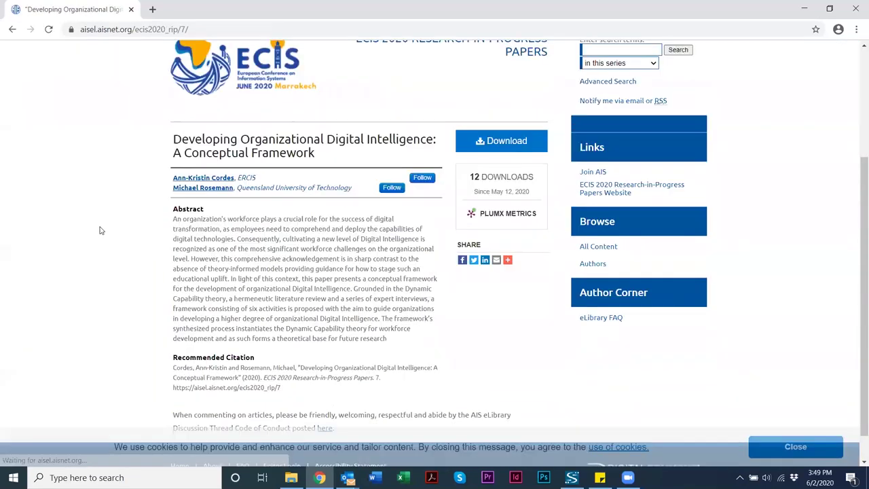
scroll(100, 230, "down", 3)
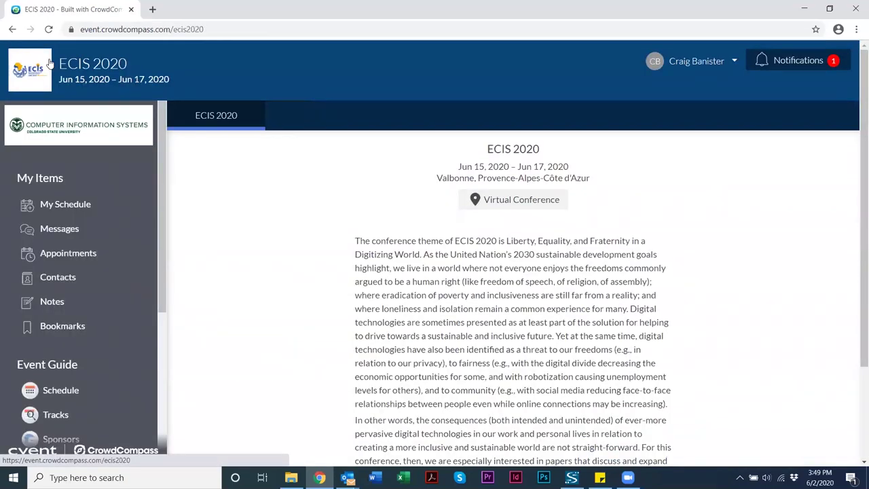